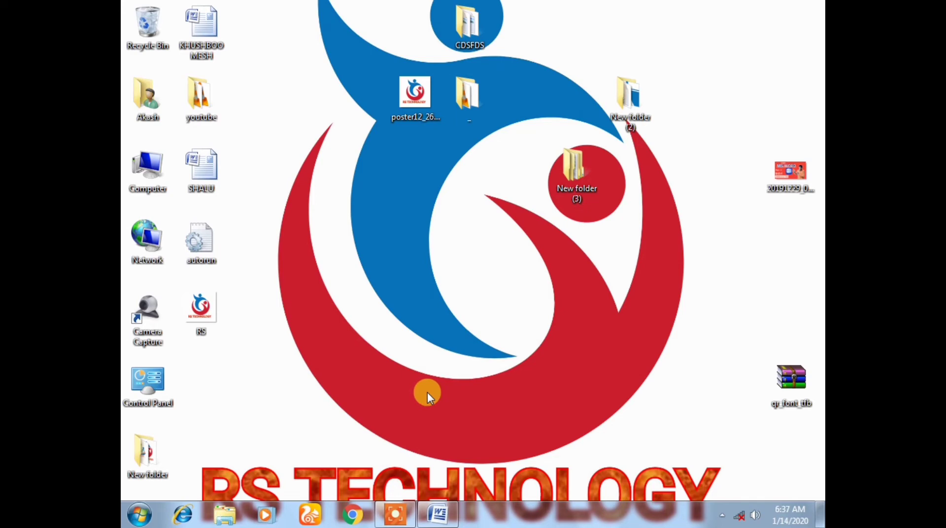
Restore the blank Document1 Word window from the taskbar
{"action": "left_click", "coordinate": [438, 518]}
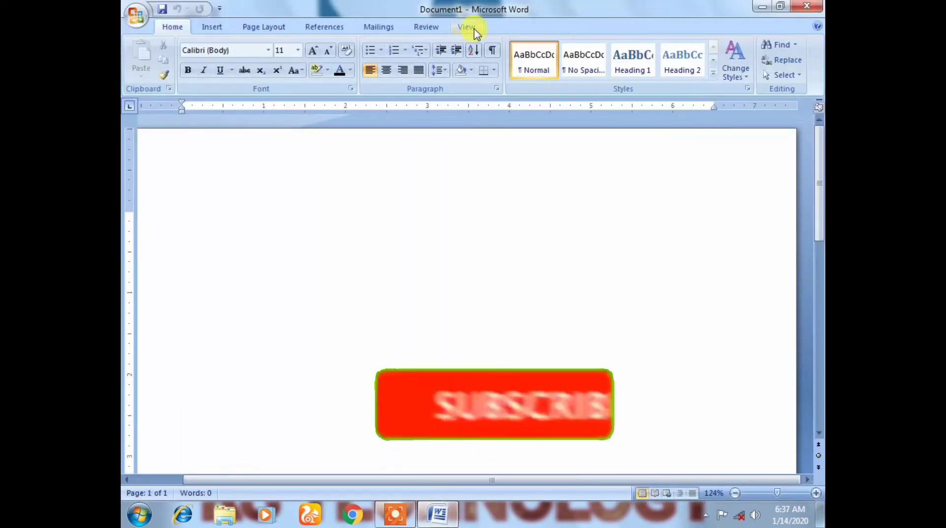
Enter Full Screen Reading view and then exit it
{"action": "left_click", "coordinate": [467, 28]}
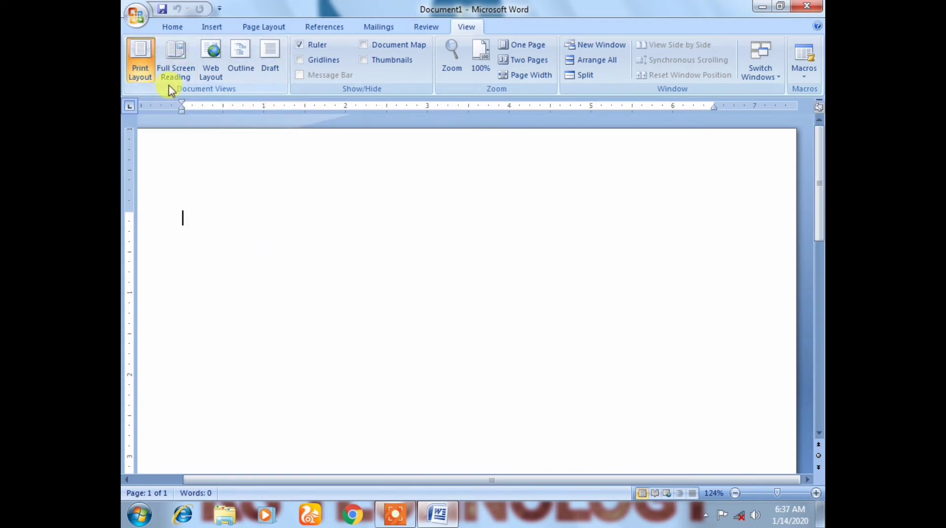
{"action": "left_click", "coordinate": [179, 76]}
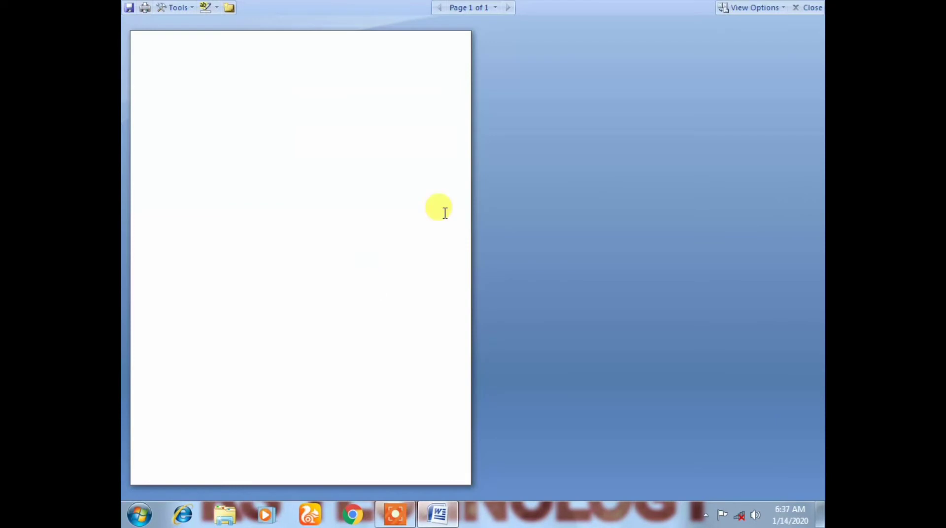
{"action": "left_click", "coordinate": [808, 7]}
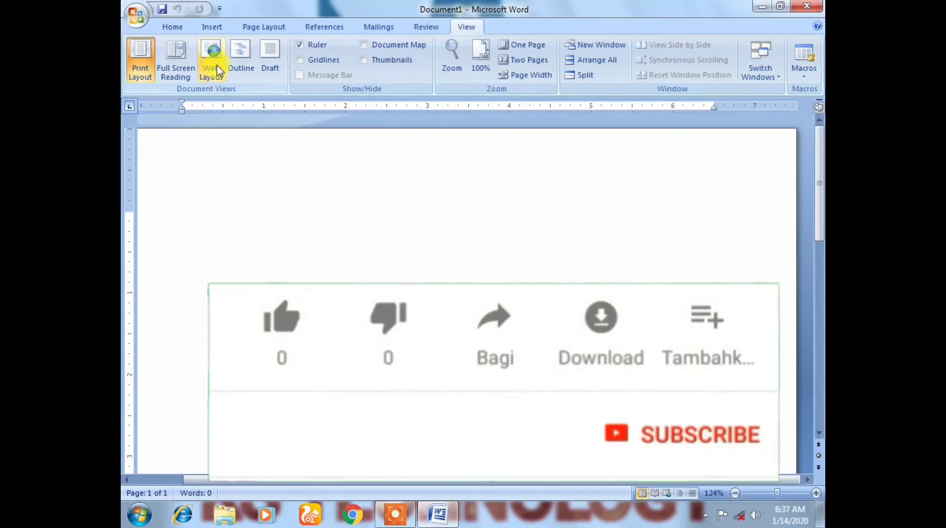
Switch through Web Layout, Outline and Draft views, ending in Print Layout
{"action": "left_click", "coordinate": [217, 74]}
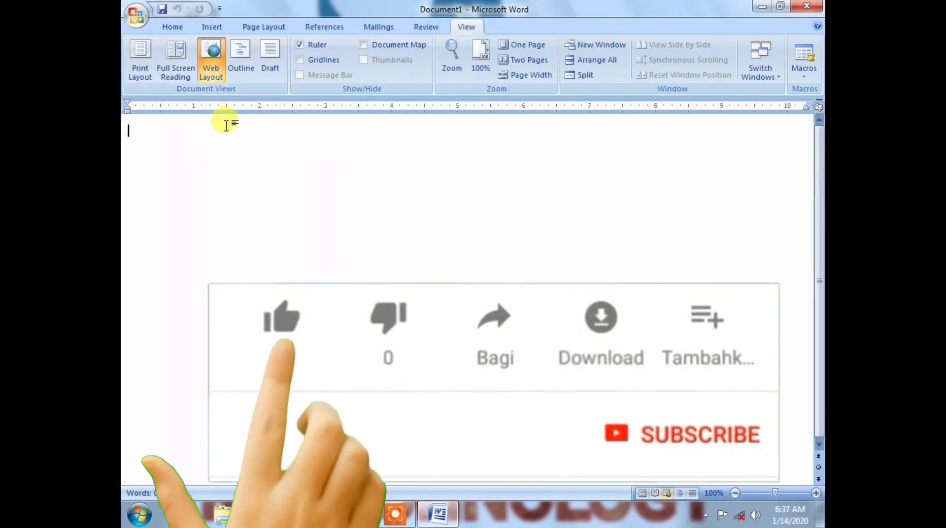
{"action": "left_click", "coordinate": [240, 74]}
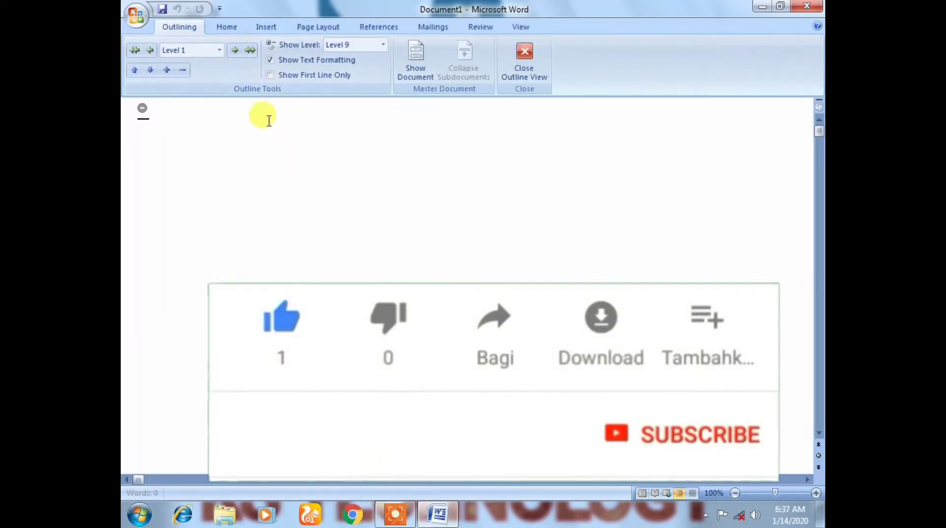
{"action": "left_click", "coordinate": [523, 59]}
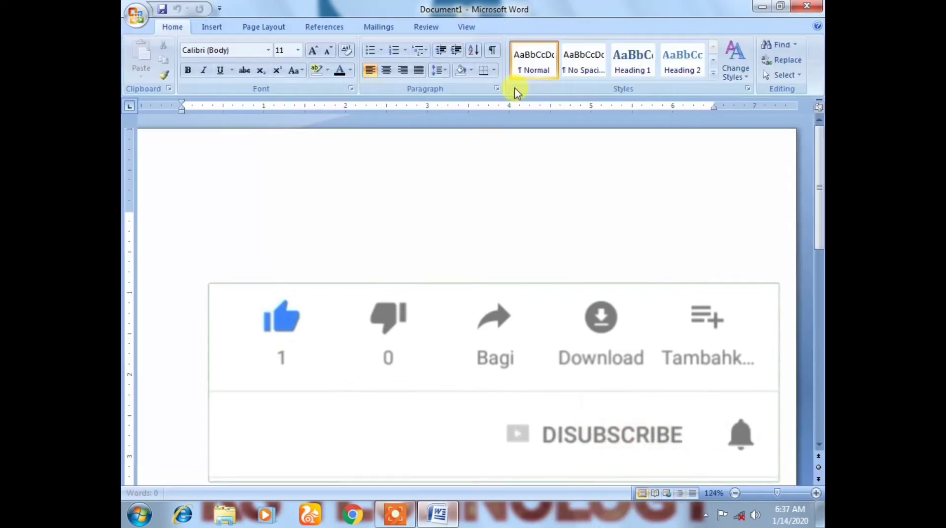
{"action": "left_click", "coordinate": [467, 26]}
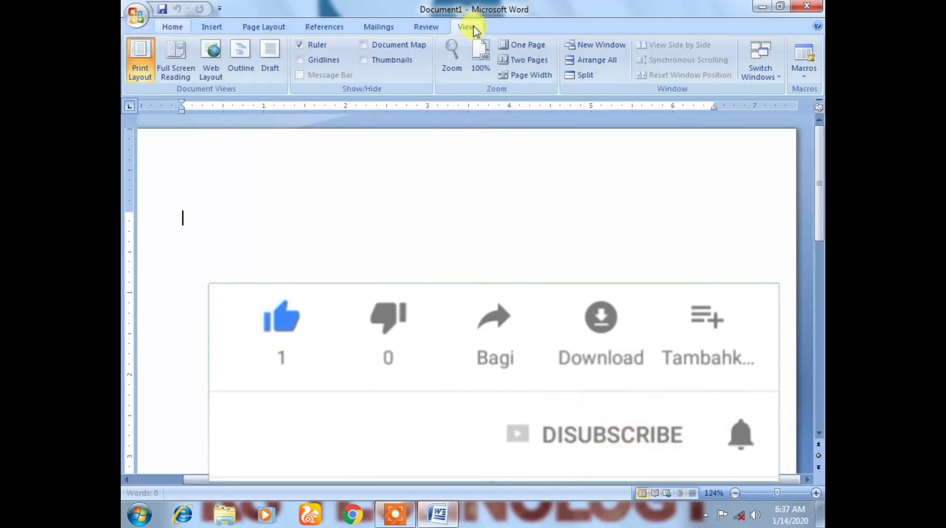
{"action": "left_click", "coordinate": [270, 58]}
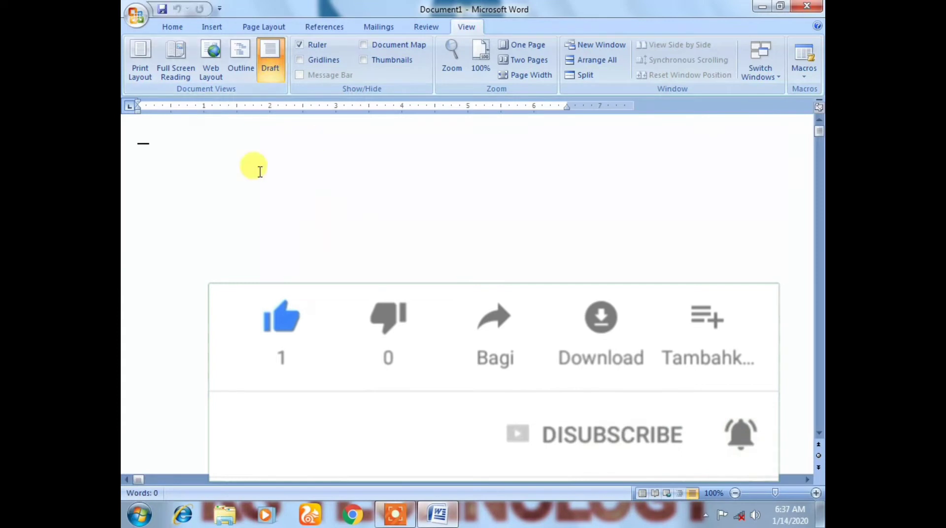
{"action": "left_click", "coordinate": [140, 58]}
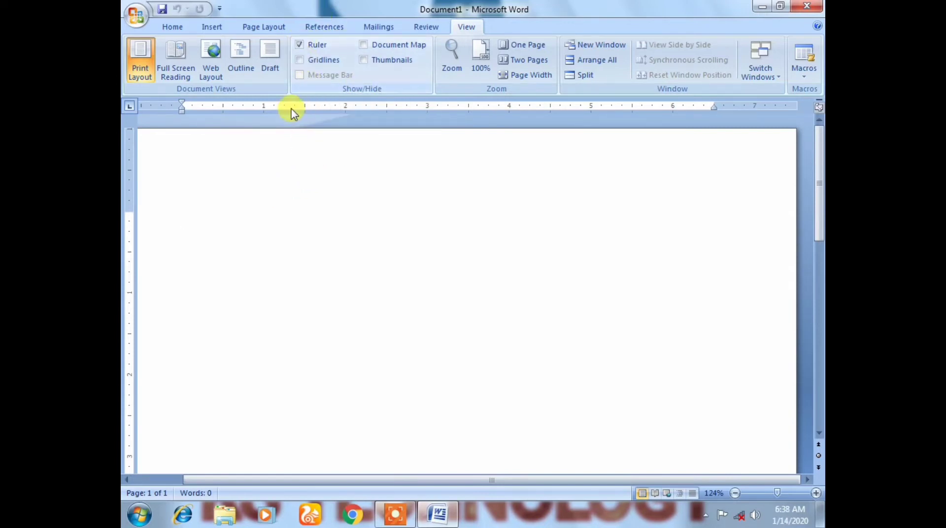
{"action": "left_click", "coordinate": [302, 45]}
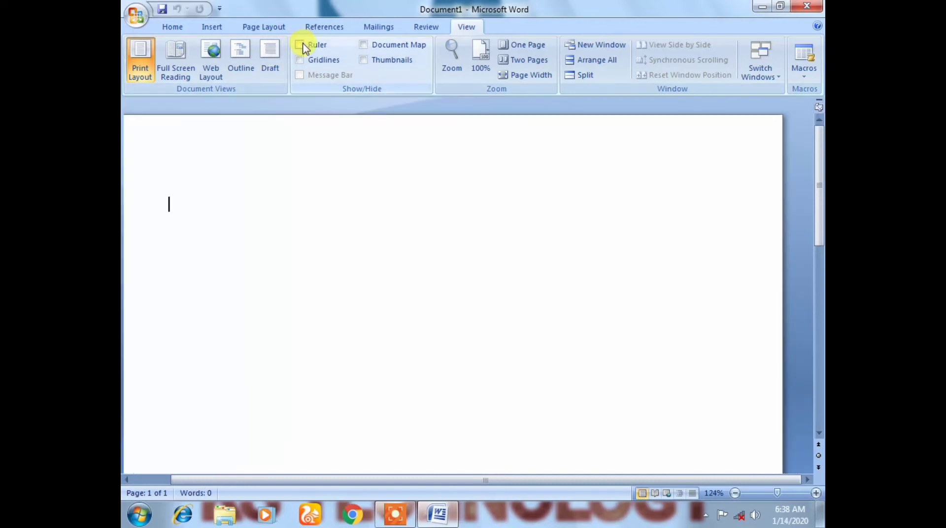
{"action": "left_click", "coordinate": [300, 46]}
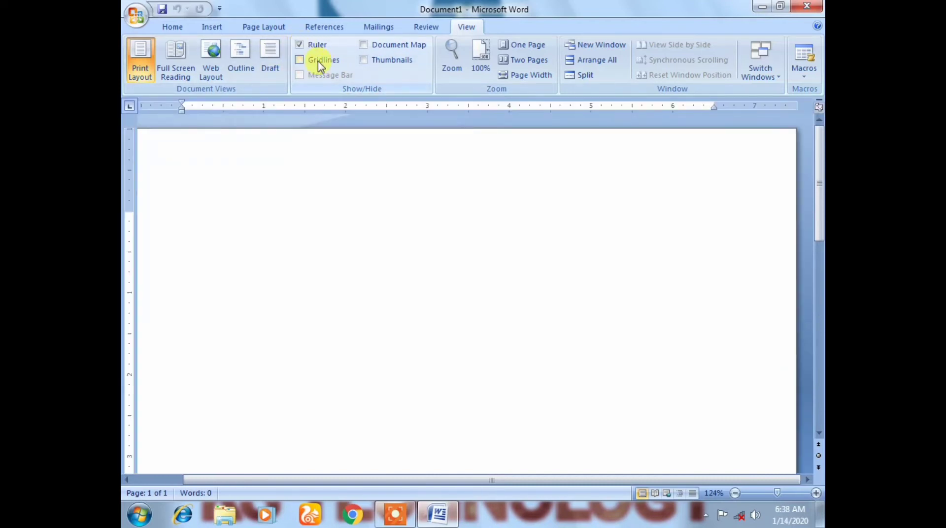
{"action": "left_click", "coordinate": [306, 63]}
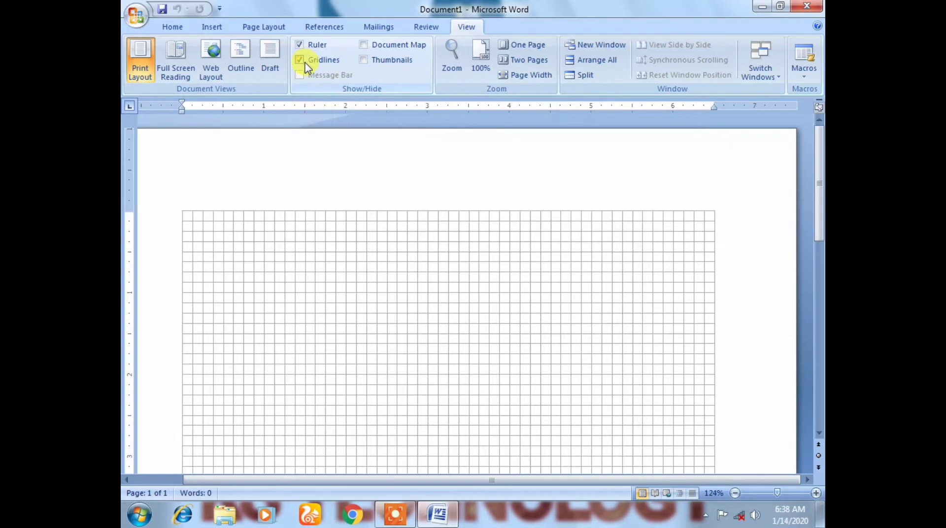
{"action": "left_click", "coordinate": [305, 63]}
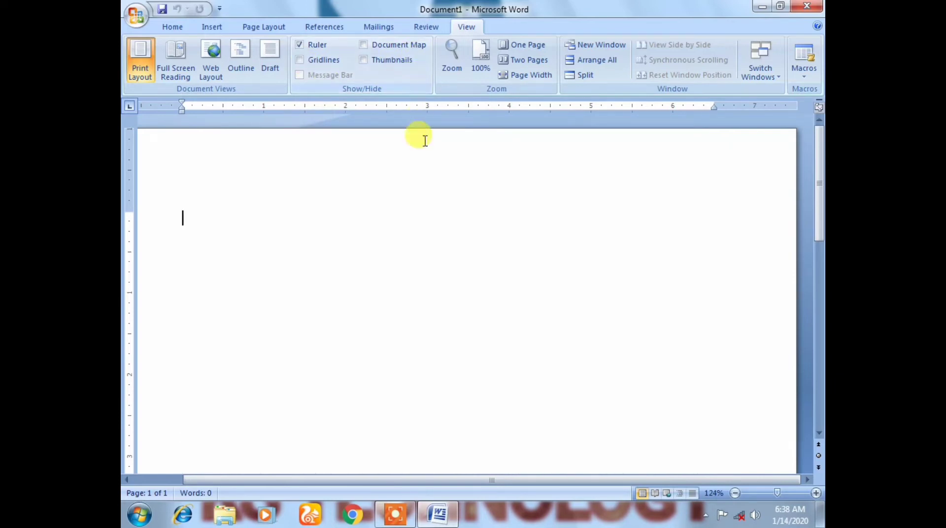
Close the Zoom dialog unchanged, then use One Page and Two Pages zoom
{"action": "left_click", "coordinate": [449, 73]}
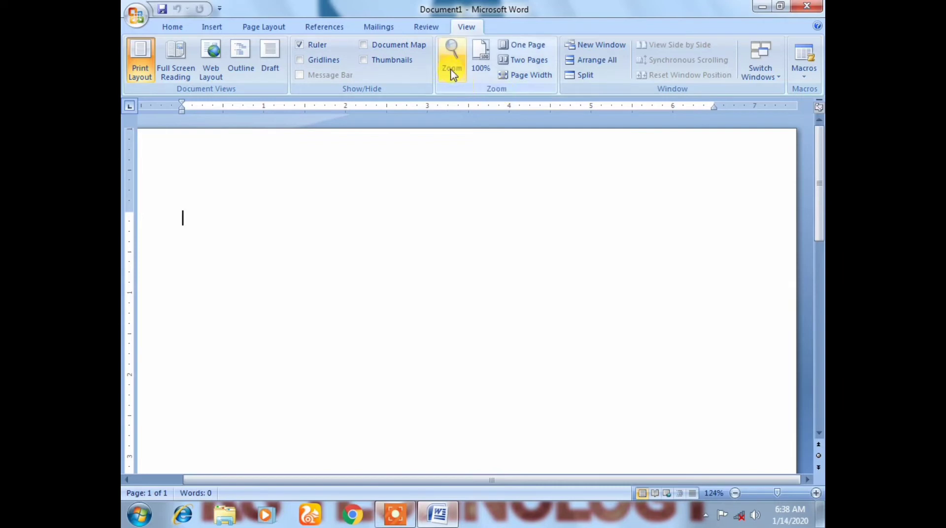
{"action": "left_click", "coordinate": [454, 71]}
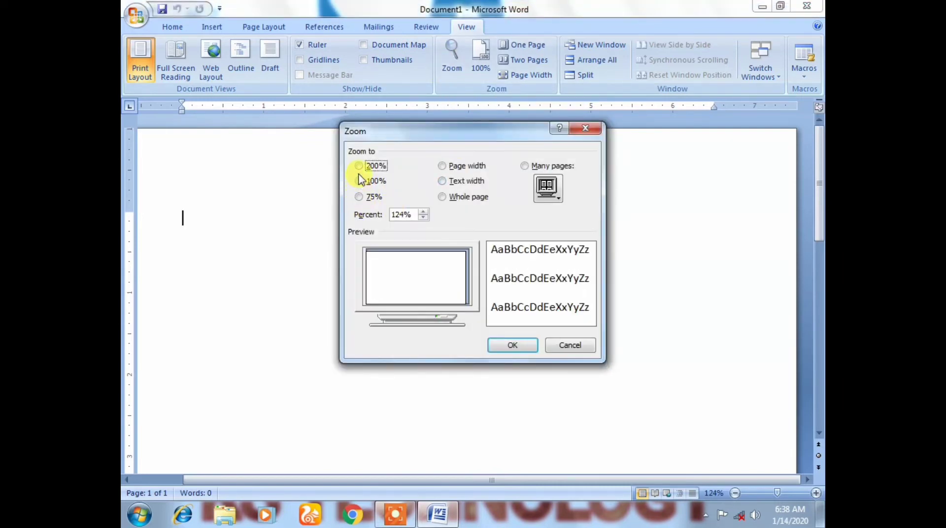
{"action": "left_click", "coordinate": [585, 130]}
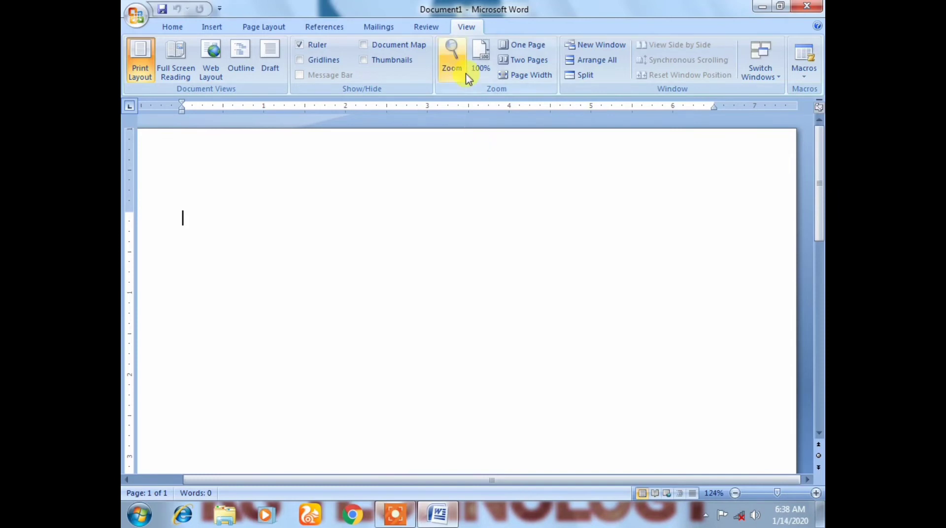
{"action": "left_click", "coordinate": [525, 47]}
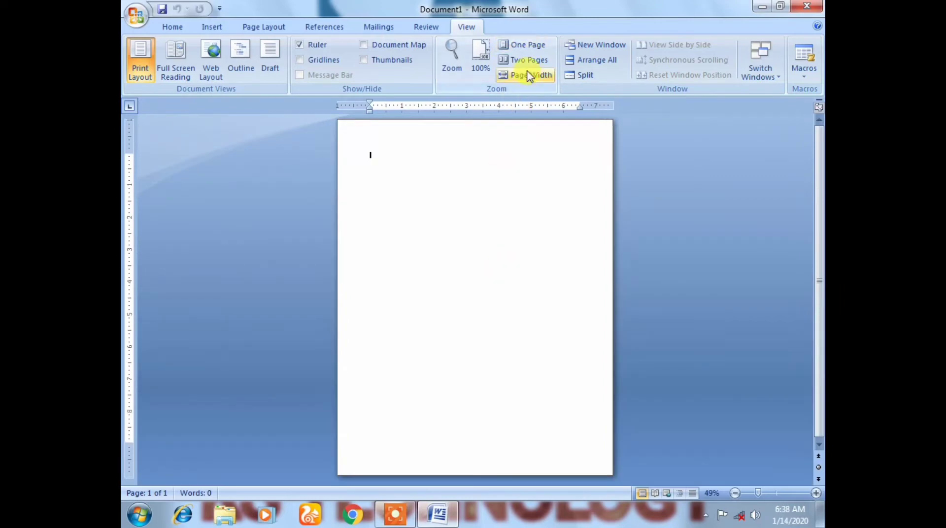
{"action": "left_click", "coordinate": [526, 62]}
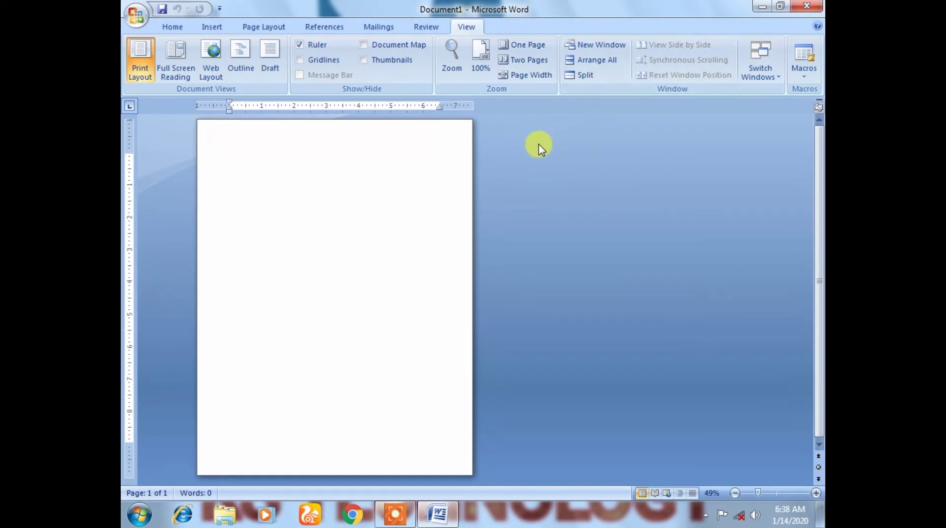
Open a second window of the document and switch to Document1:1
{"action": "left_click", "coordinate": [597, 48]}
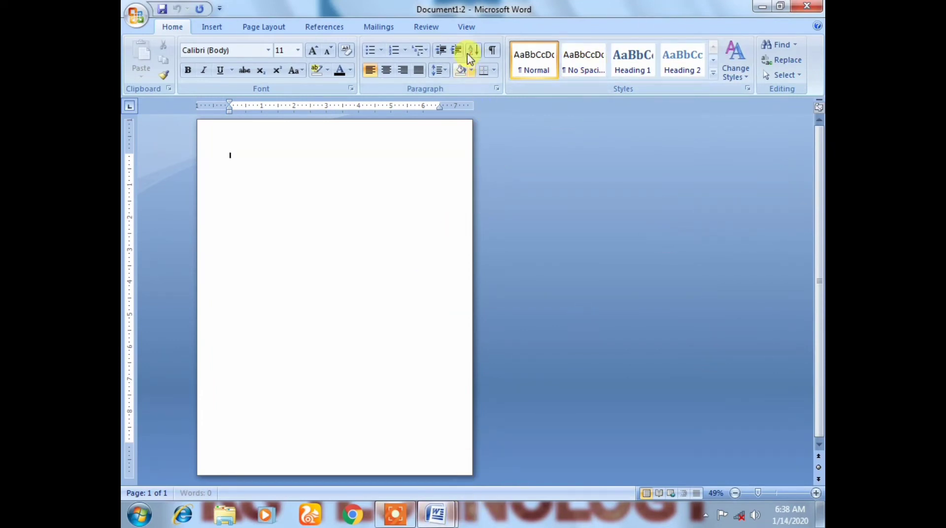
{"action": "left_click", "coordinate": [466, 26]}
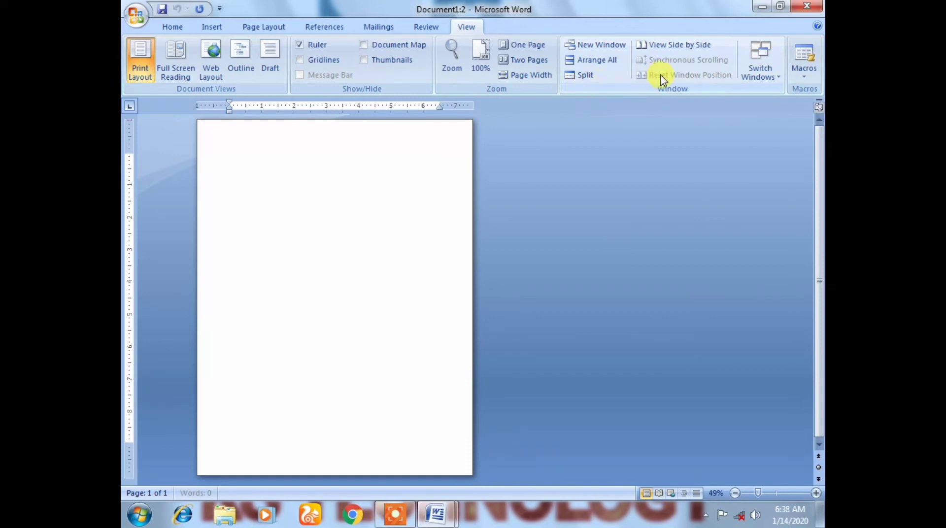
{"action": "left_click", "coordinate": [777, 82]}
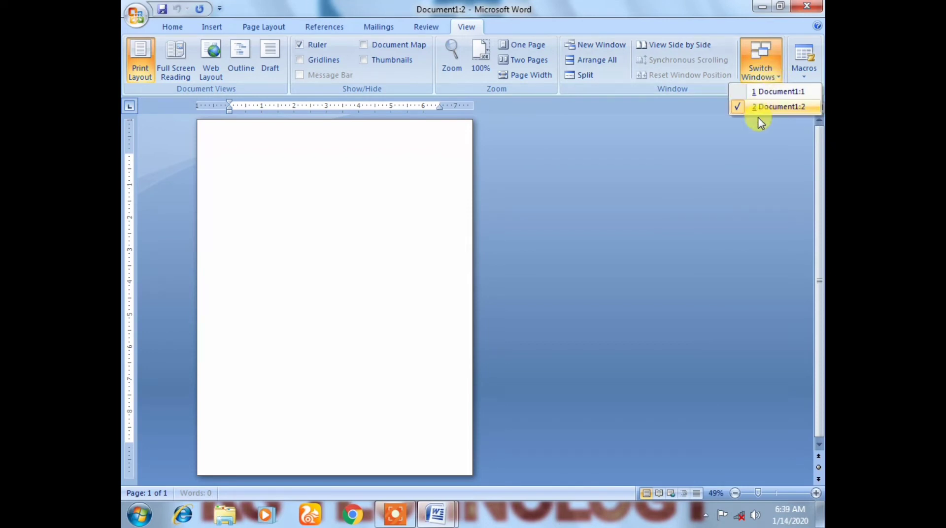
{"action": "left_click", "coordinate": [763, 91]}
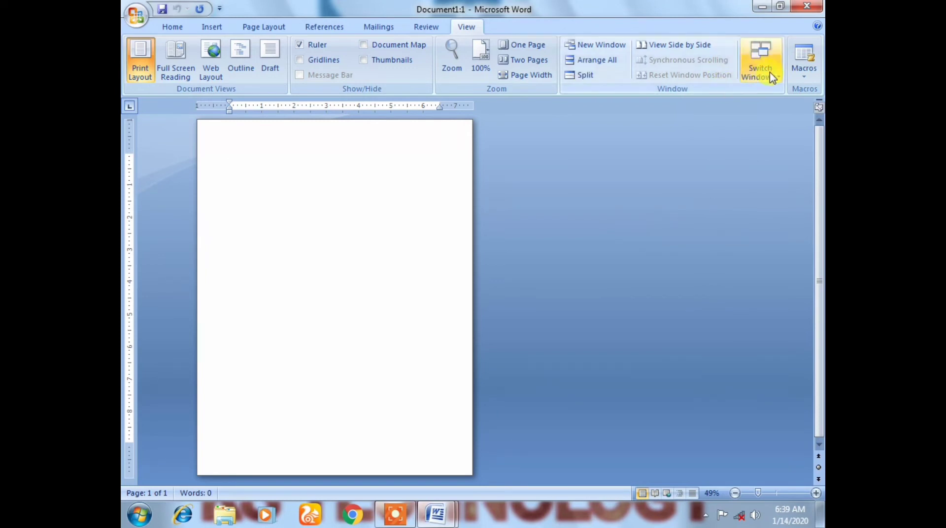
Review the open-window list and Macros menu, then close the Document1:1 window
{"action": "left_click", "coordinate": [770, 77]}
{"action": "left_click", "coordinate": [738, 161]}
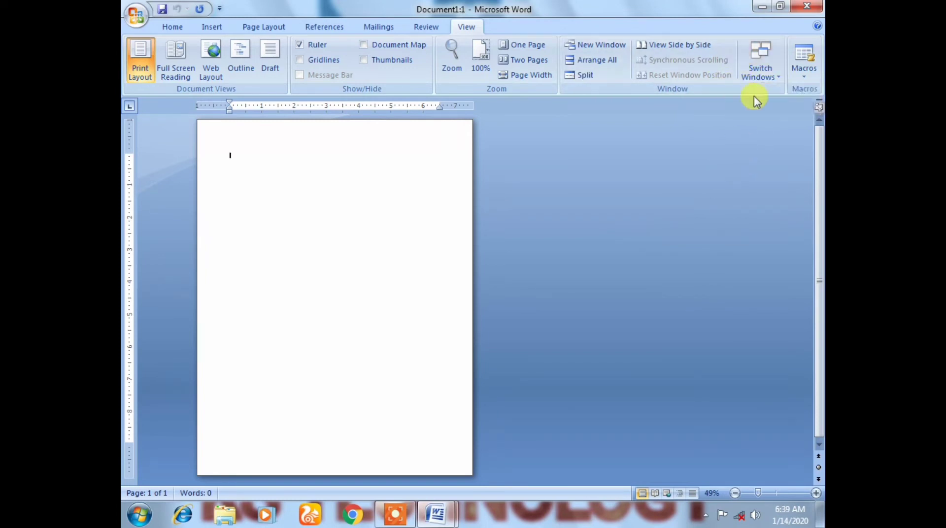
{"action": "left_click", "coordinate": [808, 81]}
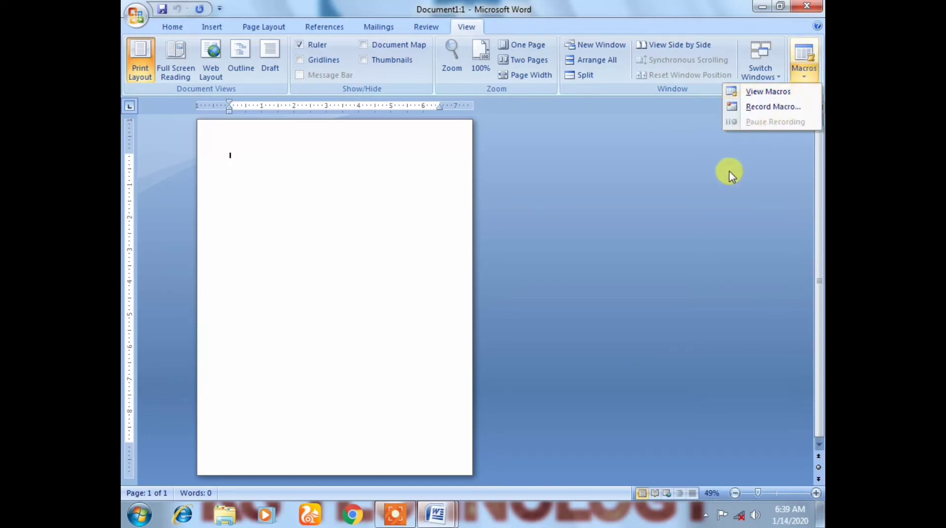
{"action": "left_click", "coordinate": [716, 177]}
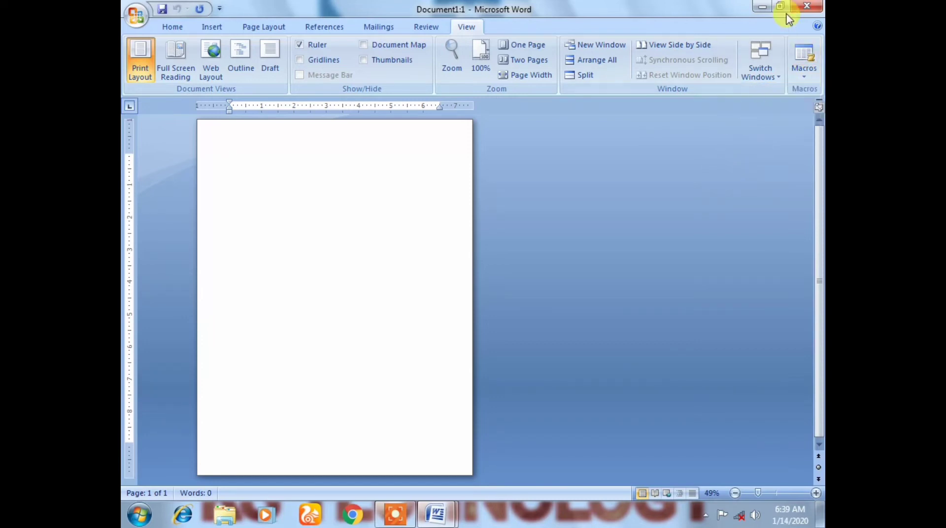
{"action": "left_click", "coordinate": [807, 5]}
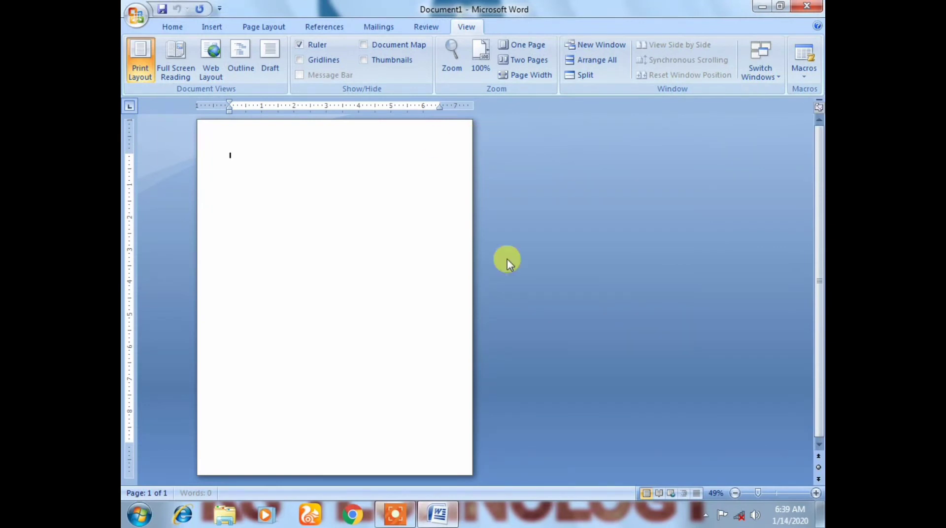
Set the page zoom to 100% in the Zoom dialog
{"action": "left_click", "coordinate": [450, 52]}
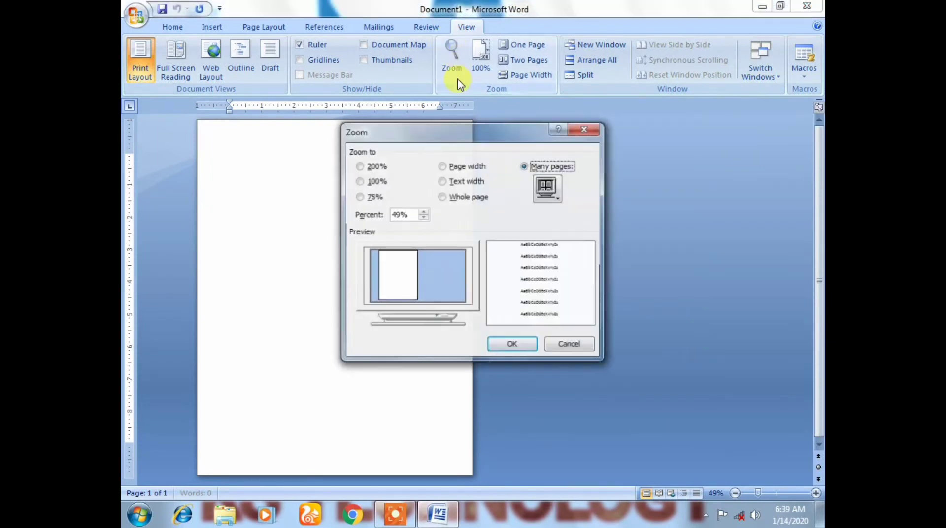
{"action": "left_click", "coordinate": [359, 181]}
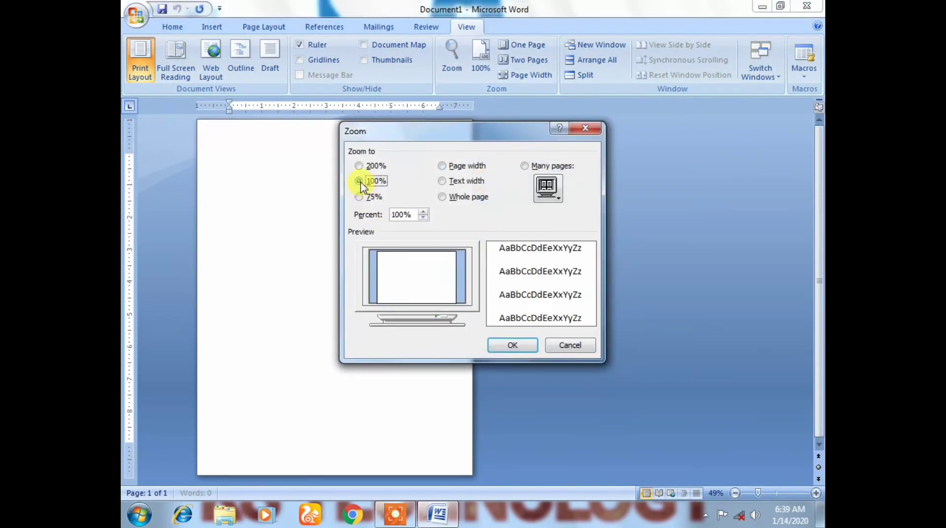
{"action": "left_click", "coordinate": [513, 345]}
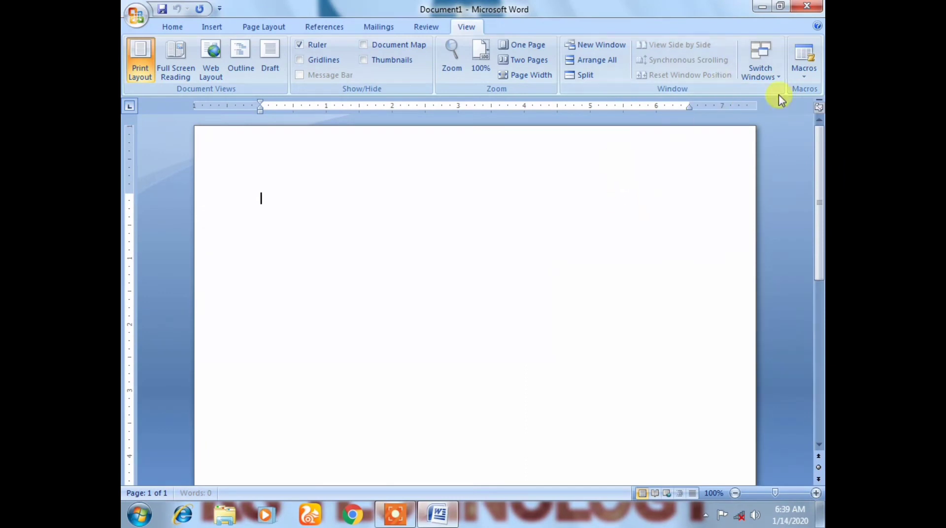
{"action": "left_click", "coordinate": [801, 84]}
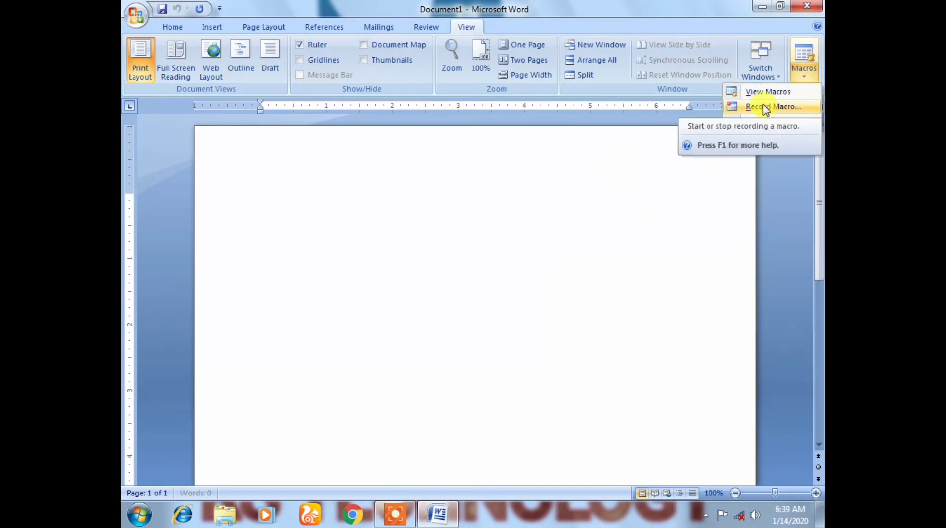
Begin recording Macro1 with Ctrl+M assigned as its keyboard shortcut
{"action": "left_click", "coordinate": [767, 106]}
{"action": "left_click_drag", "start_coordinate": [488, 153], "coordinate": [527, 147]}
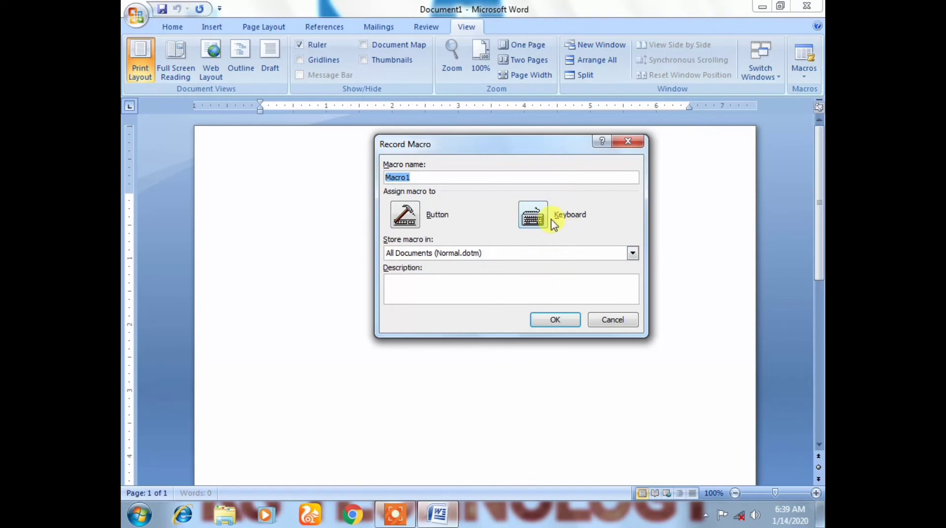
{"action": "left_click", "coordinate": [531, 221]}
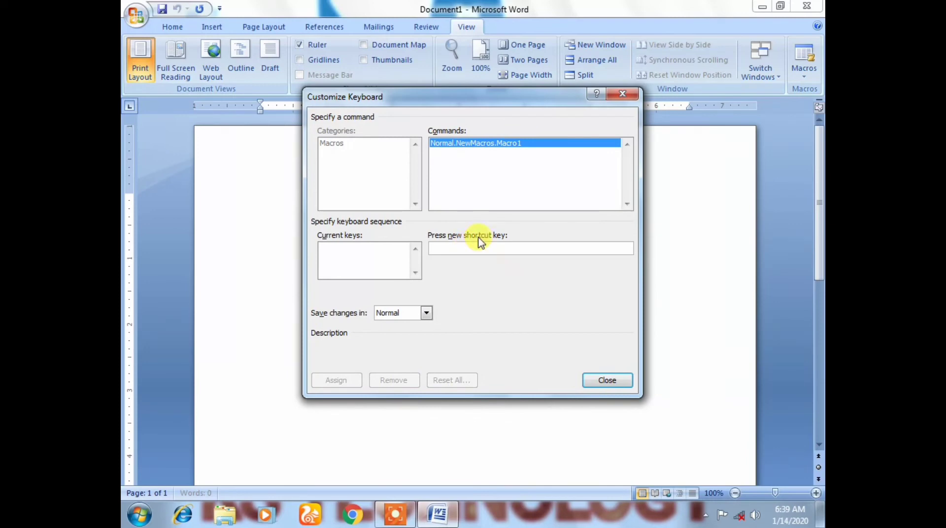
{"action": "key", "text": "ctrl+m"}
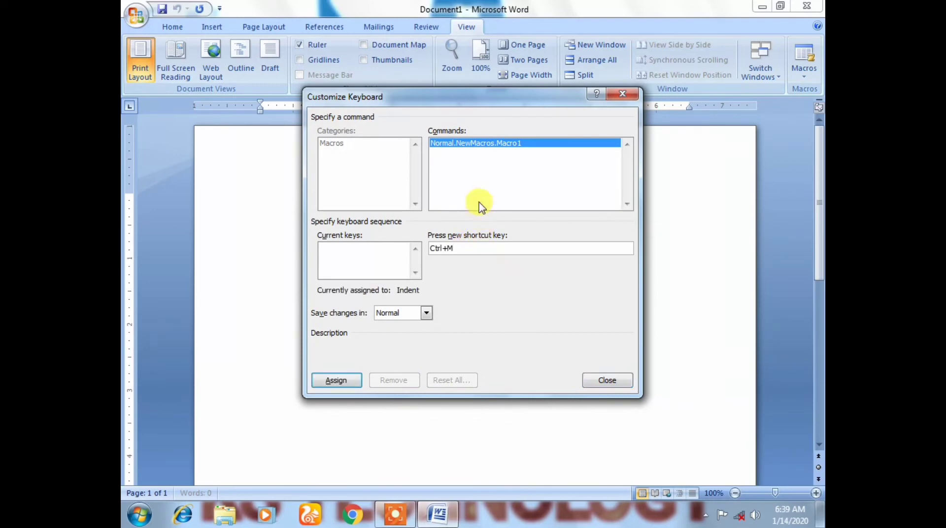
{"action": "left_click", "coordinate": [333, 384]}
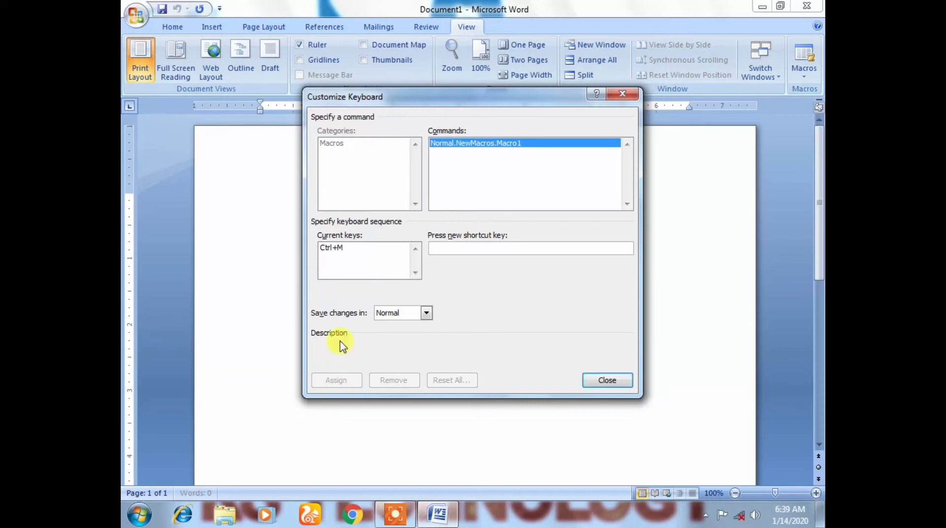
{"action": "left_click", "coordinate": [623, 94]}
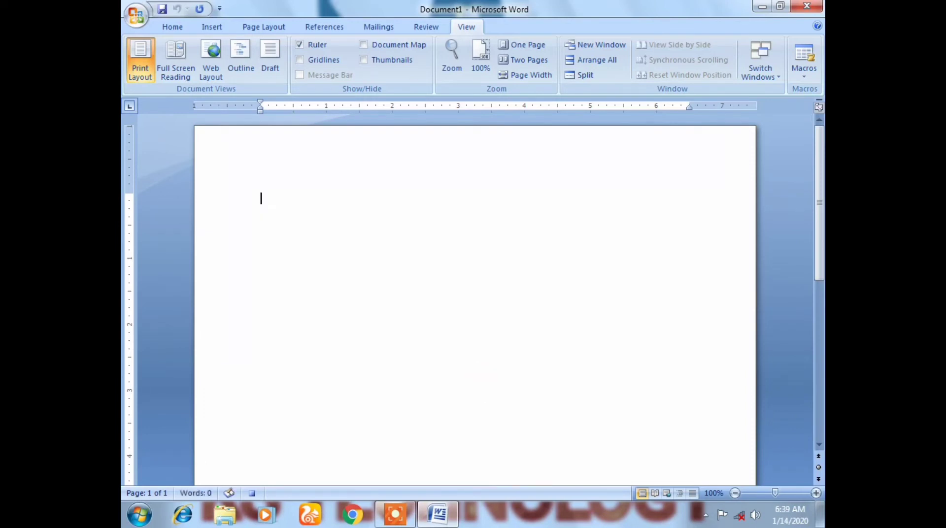
Type 'rs technology' at 26 pt font size, then stop the macro recording
{"action": "left_click", "coordinate": [174, 31]}
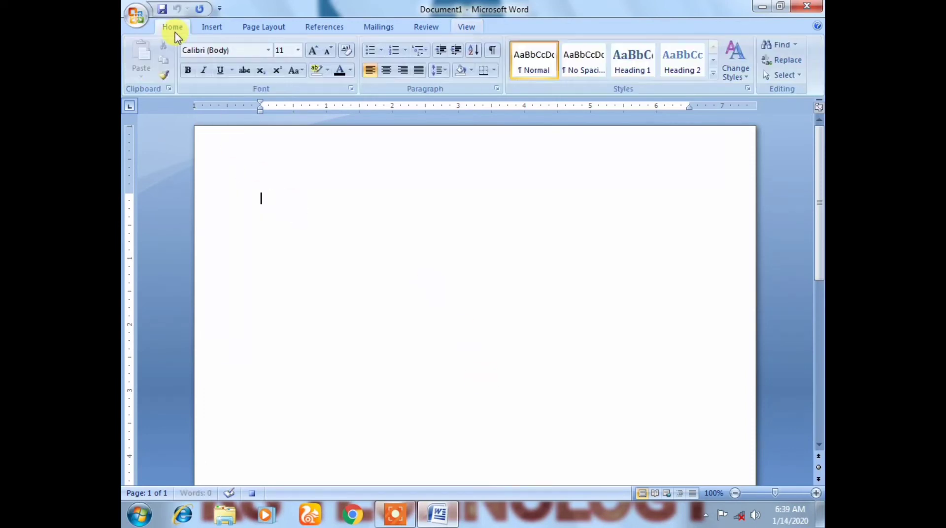
{"action": "left_click", "coordinate": [298, 51]}
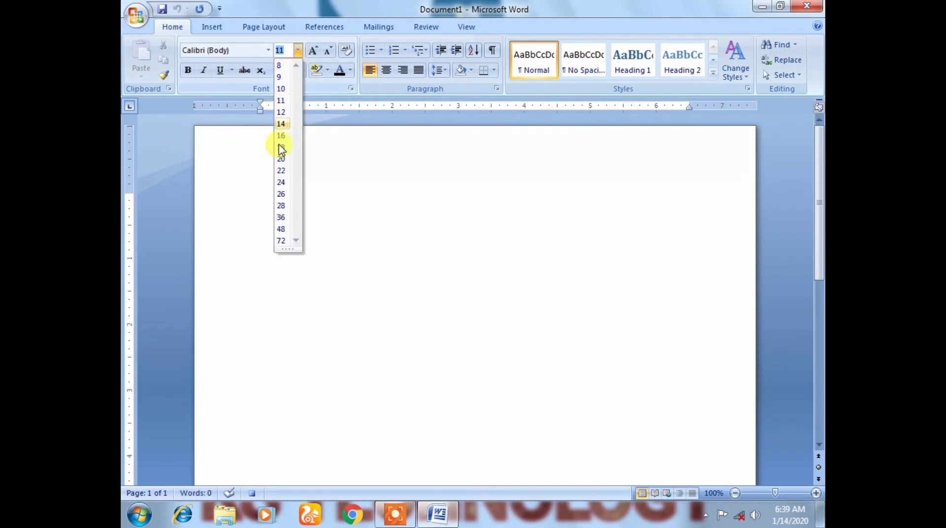
{"action": "left_click", "coordinate": [283, 194]}
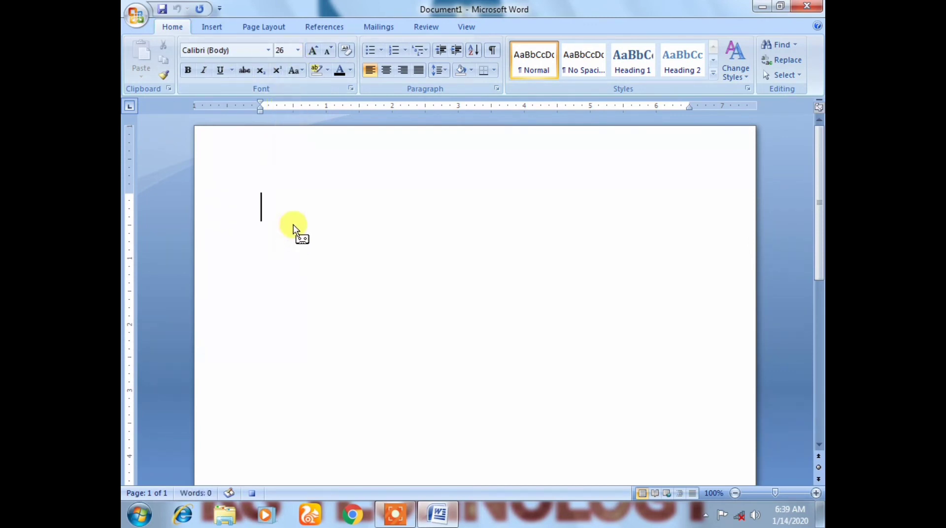
{"action": "type", "text": "rs"}
{"action": "type", "text": " technology"}
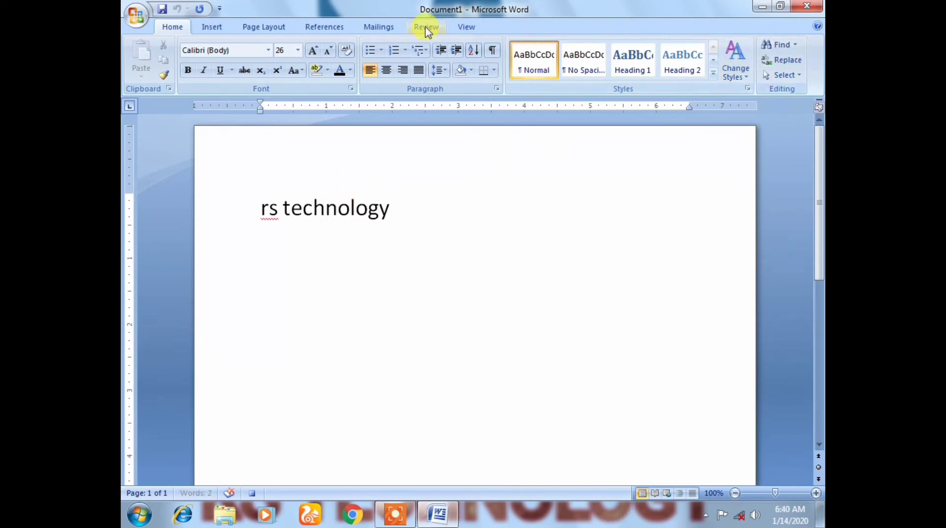
{"action": "left_click", "coordinate": [469, 28]}
{"action": "left_click", "coordinate": [805, 74]}
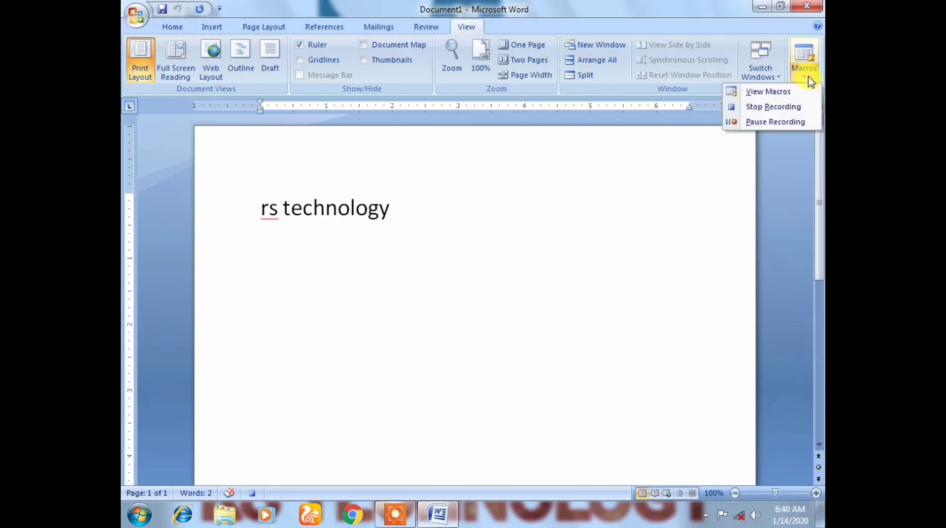
{"action": "left_click", "coordinate": [763, 108]}
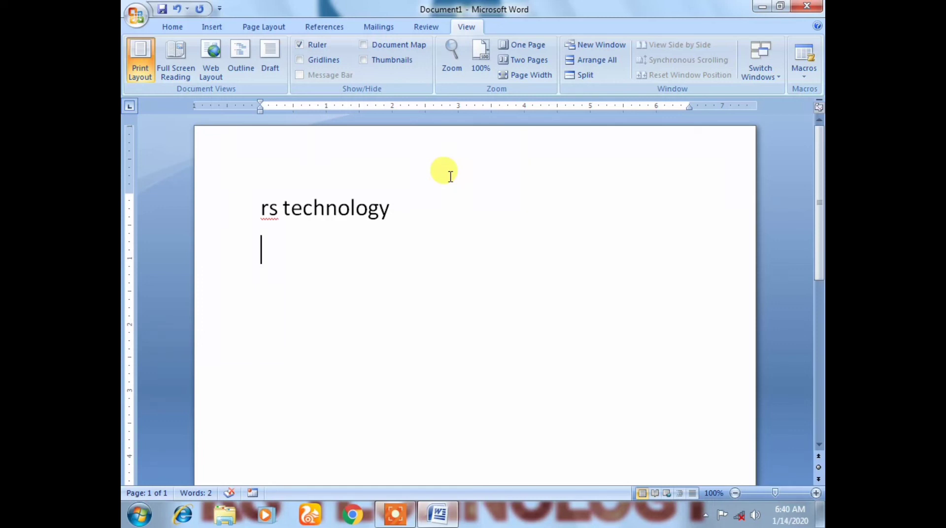
Run the recorded macro twice, adding two more 'rs technology' lines
{"action": "key", "text": "ctrl+shift+r"}
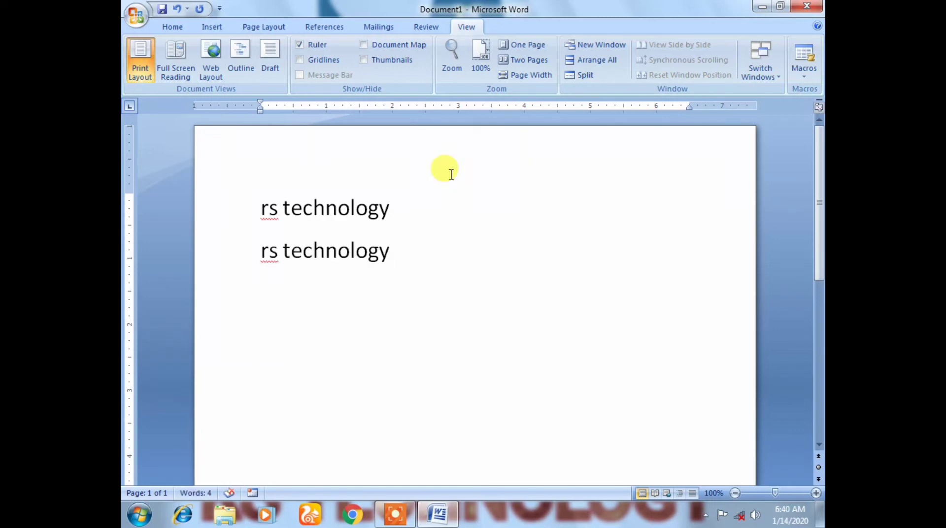
{"action": "key", "text": "ctrl+shift+r"}
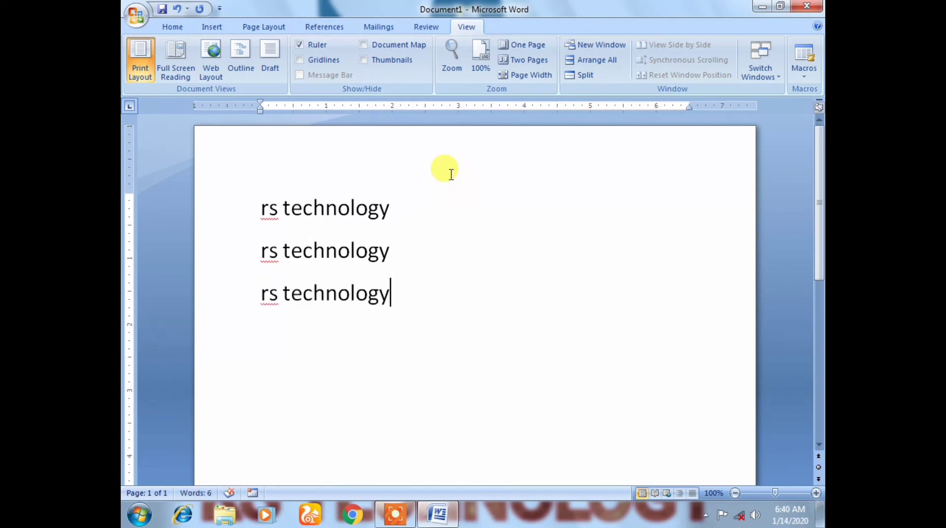